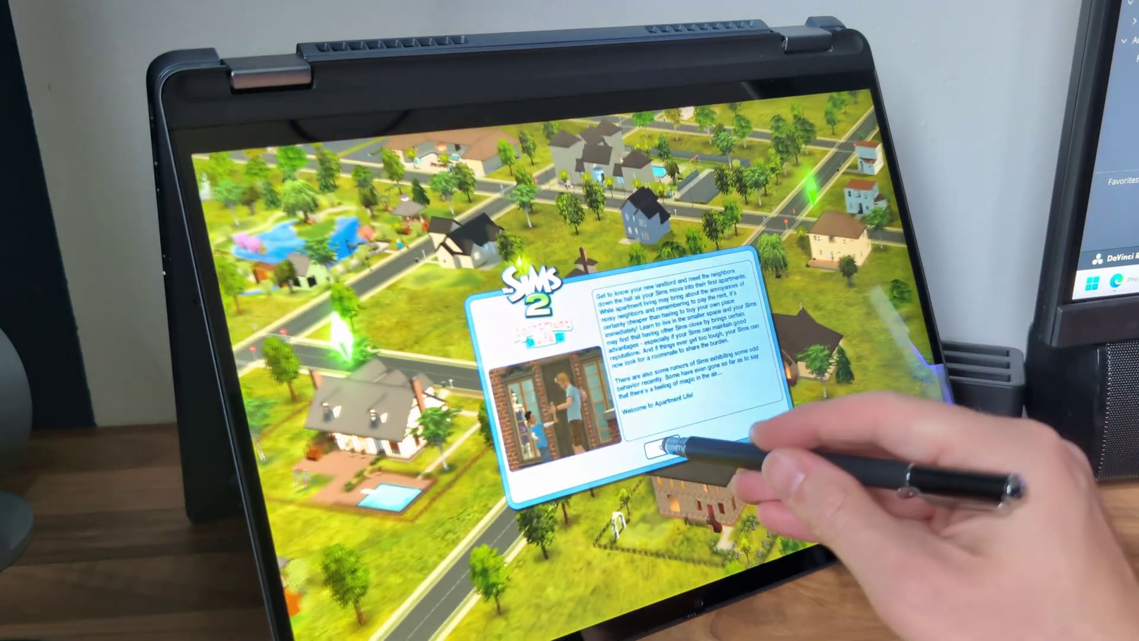
# Dismiss The Sims 2's neighbourhood info, Mansion and Garden Stuff, and Welcome to Pleasantview messages
pyautogui.click(661, 447)
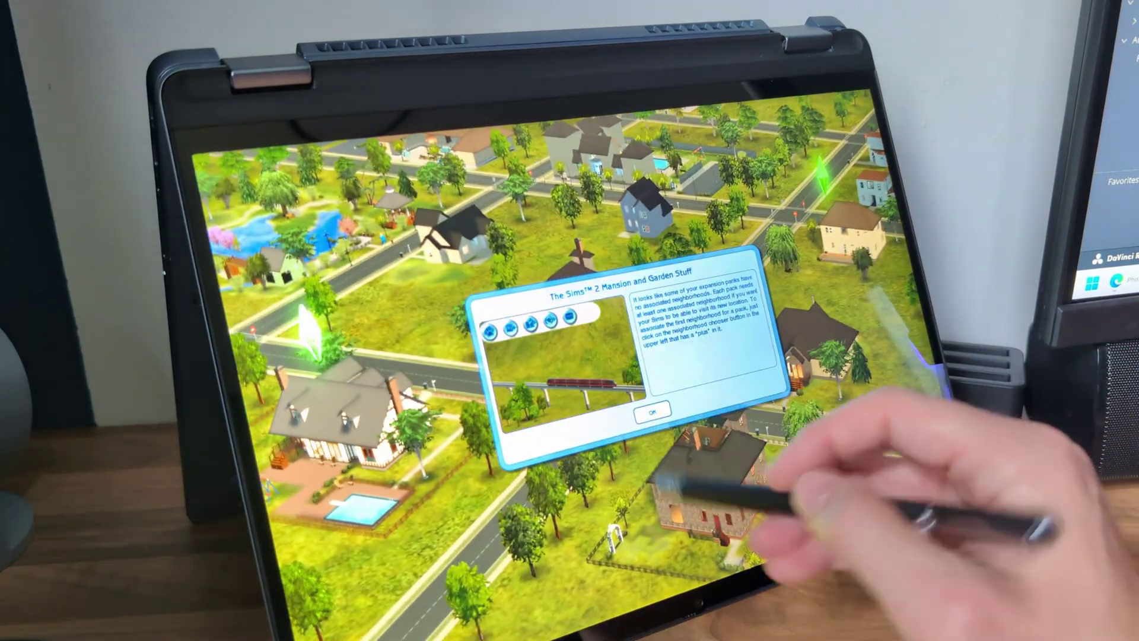
pyautogui.click(651, 413)
pyautogui.click(657, 443)
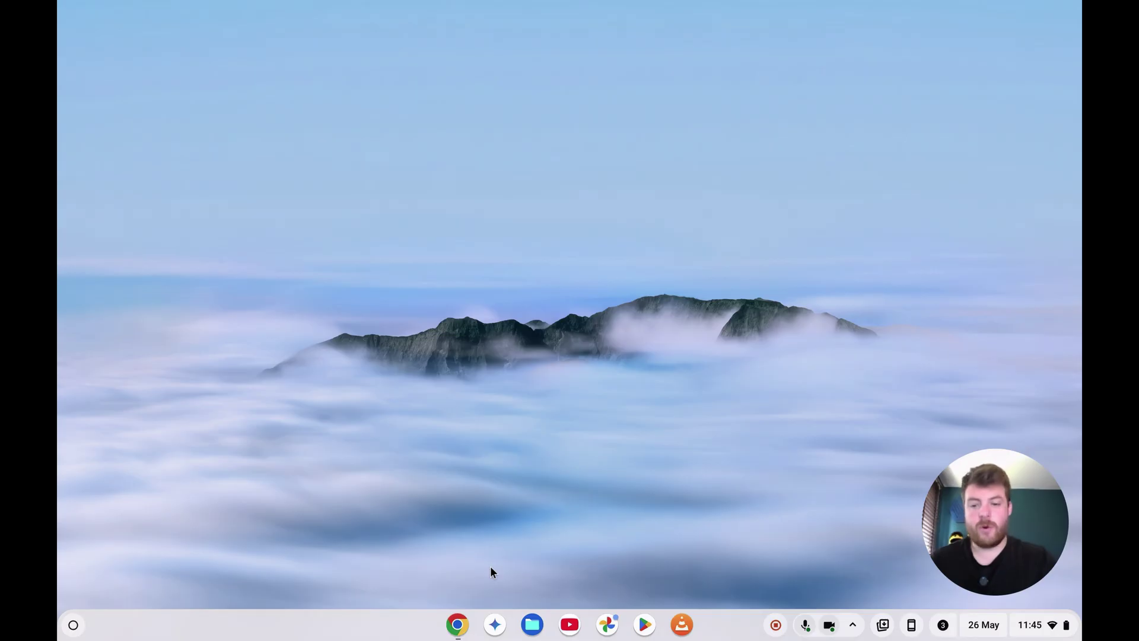
# Load chrome://flags in the browser and search the flags for 'borealis'
pyautogui.click(448, 632)
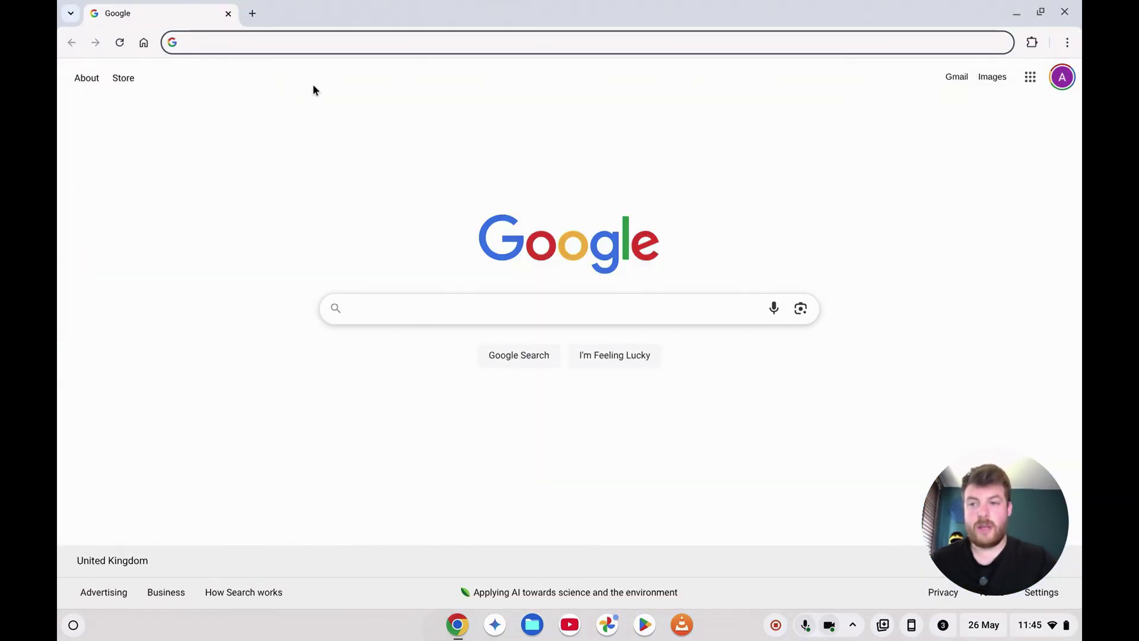
pyautogui.write('chrome')
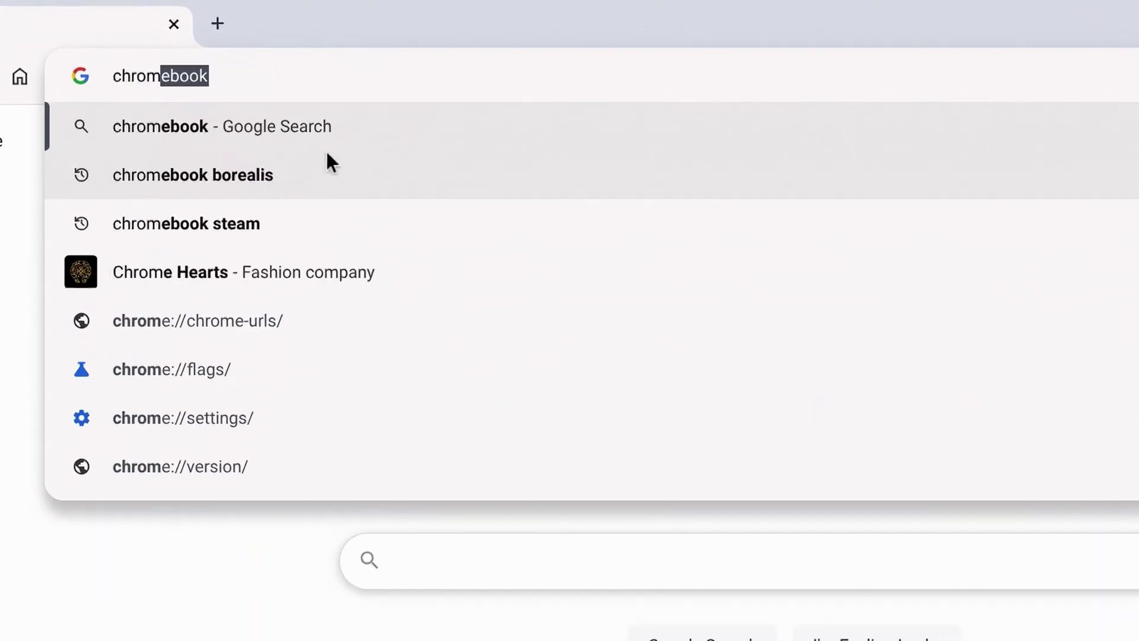
pyautogui.write('://')
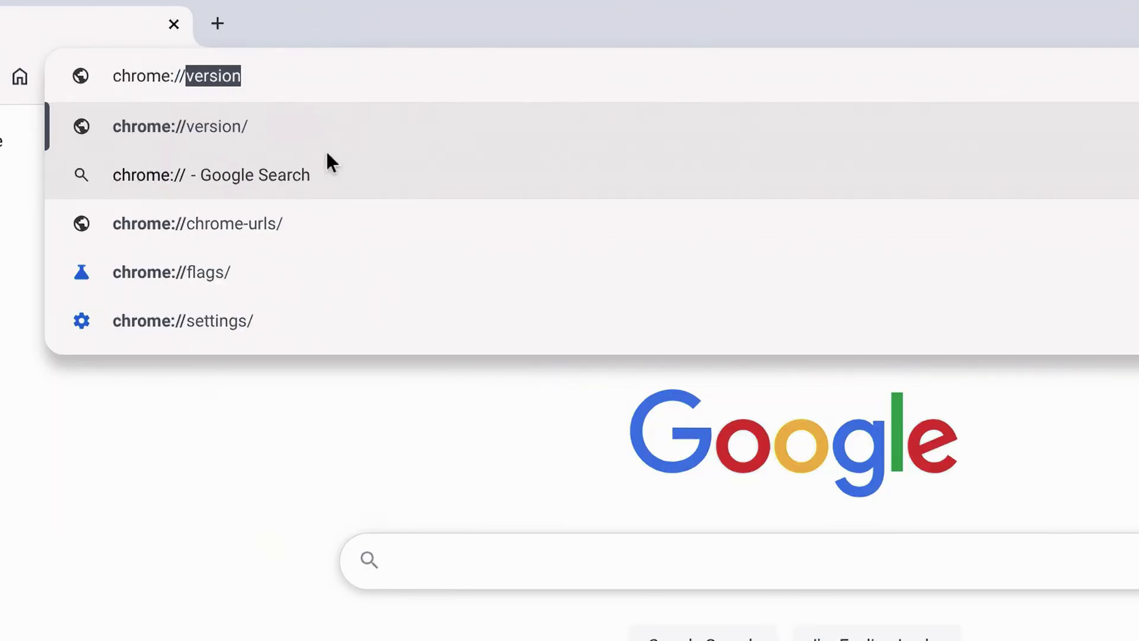
pyautogui.write('flags')
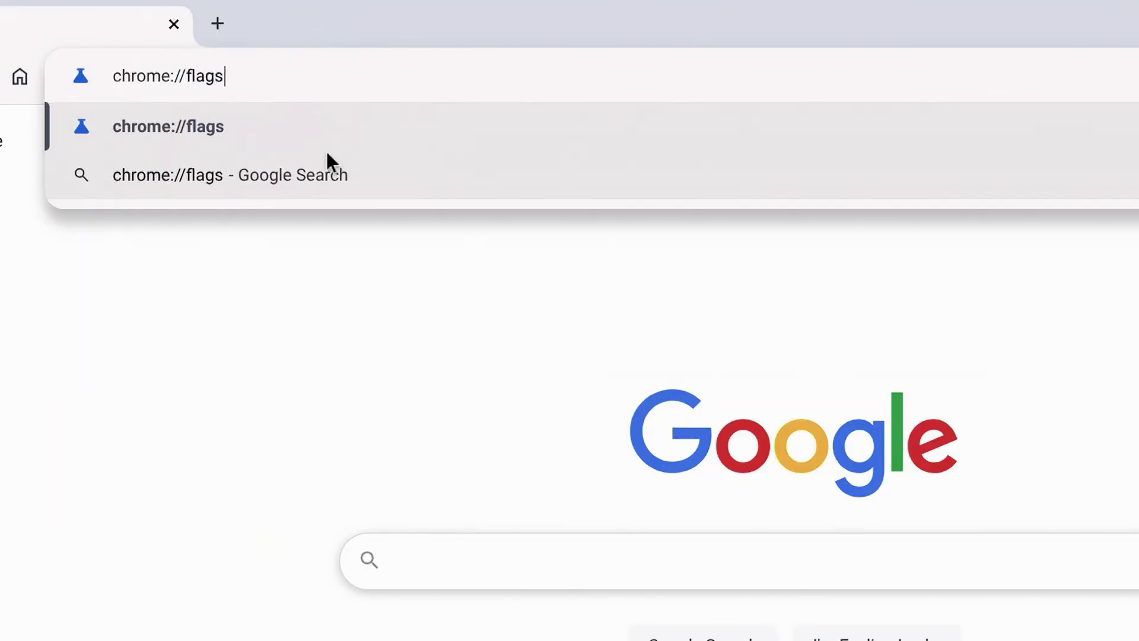
pyautogui.press('Return')
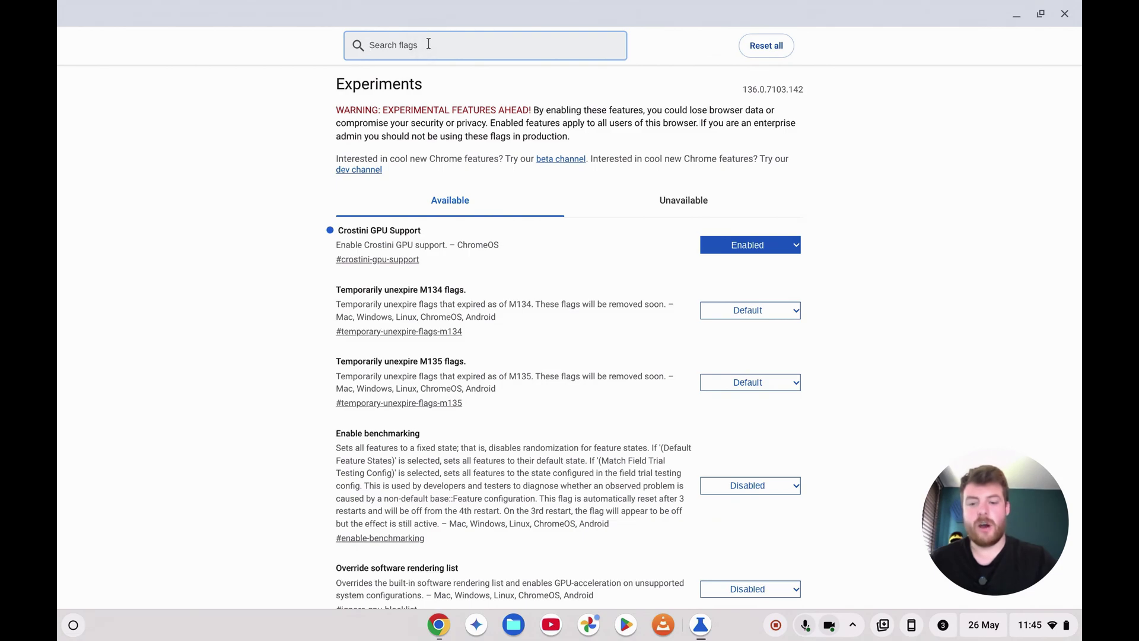
pyautogui.write('bore')
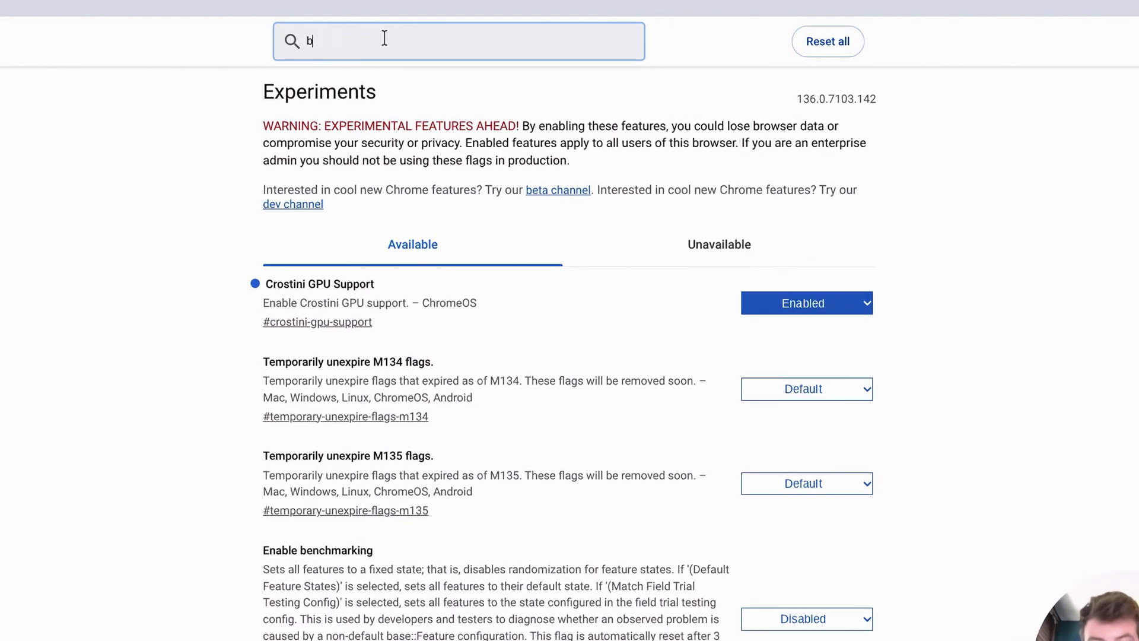
pyautogui.write('al')
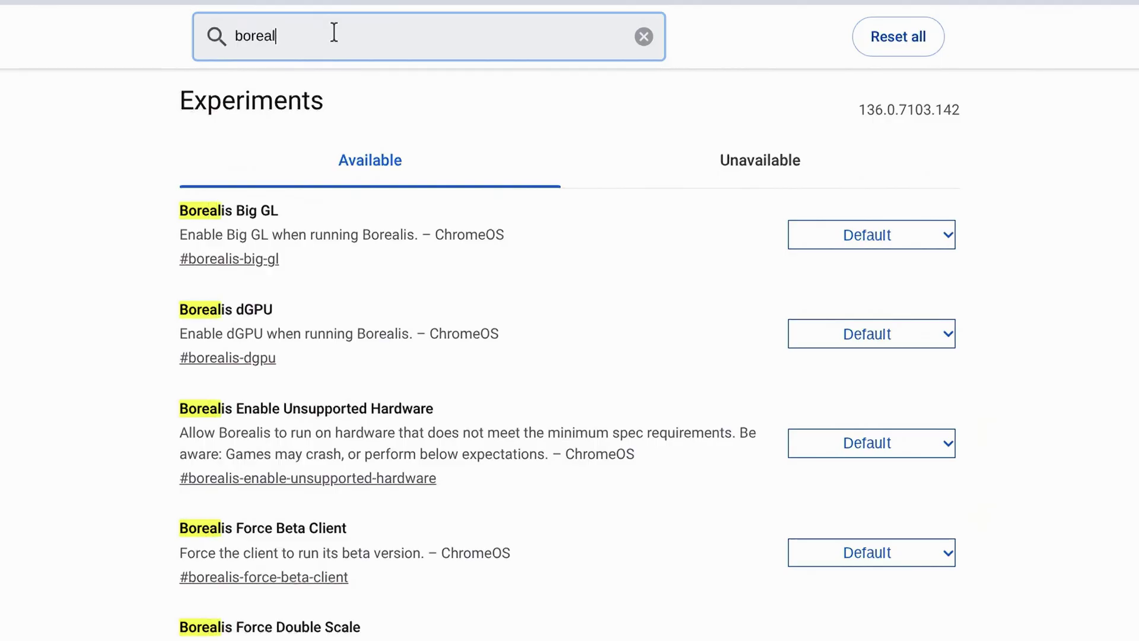
pyautogui.write('is')
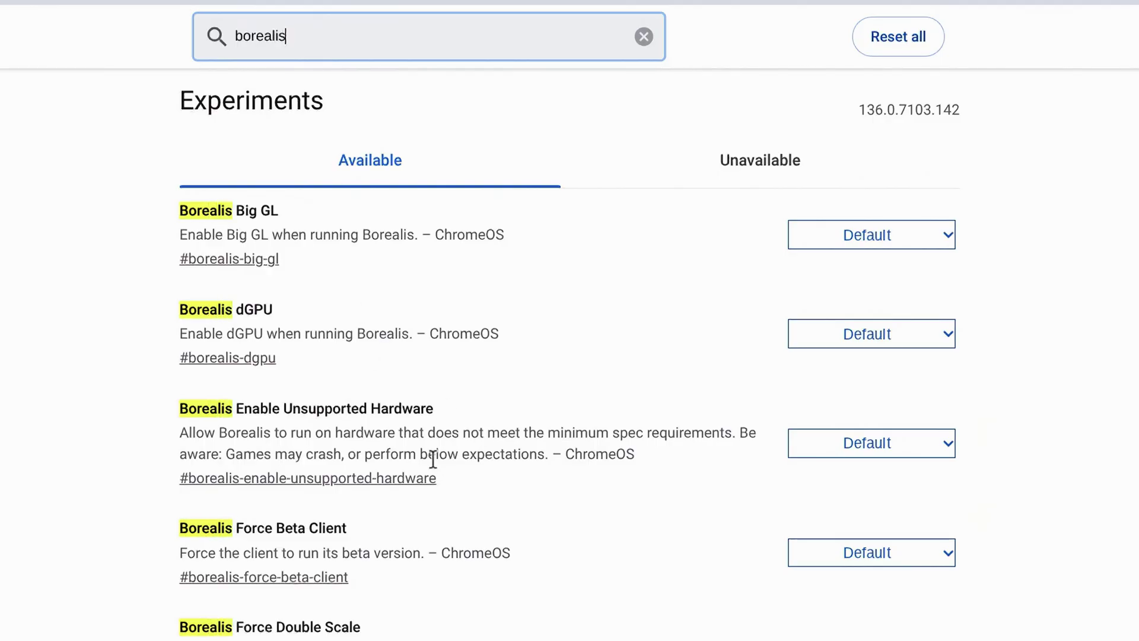
# Set the Borealis Enabled flag to Enabled and restart the Chromebook to apply it
pyautogui.scroll(-5, 570, 356)
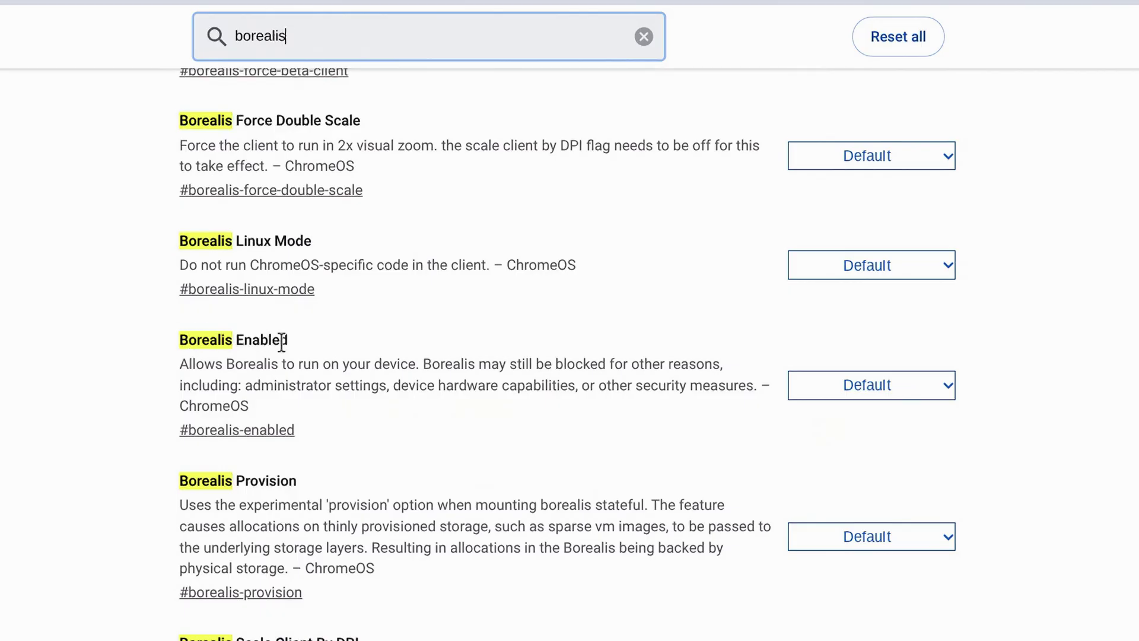
pyautogui.click(860, 384)
pyautogui.click(834, 433)
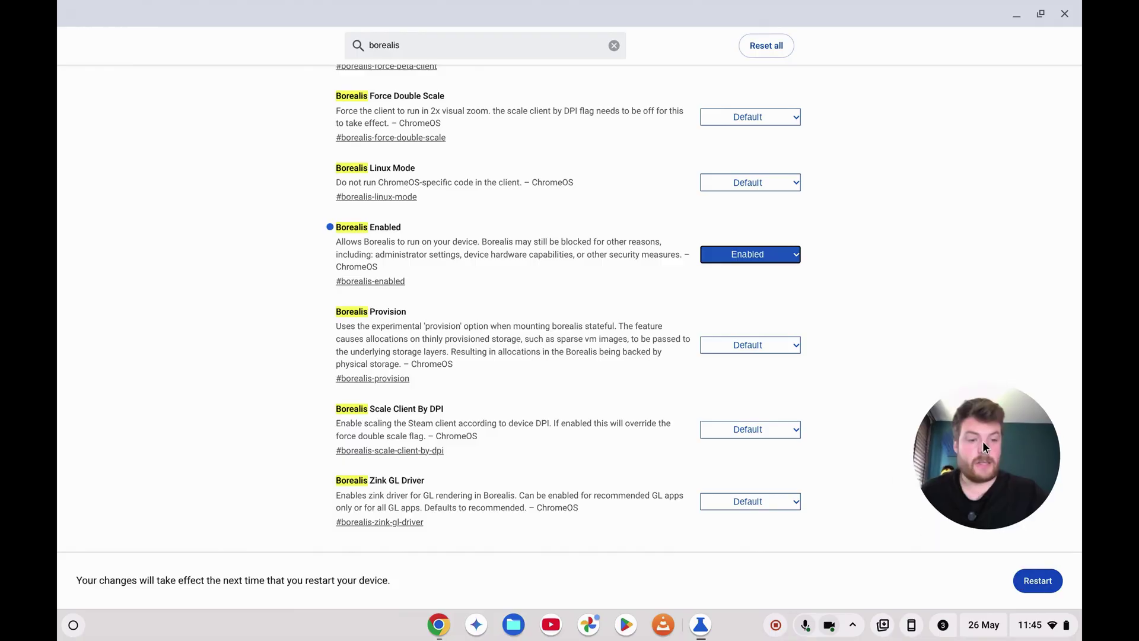
pyautogui.moveTo(980, 481); pyautogui.dragTo(241, 525)
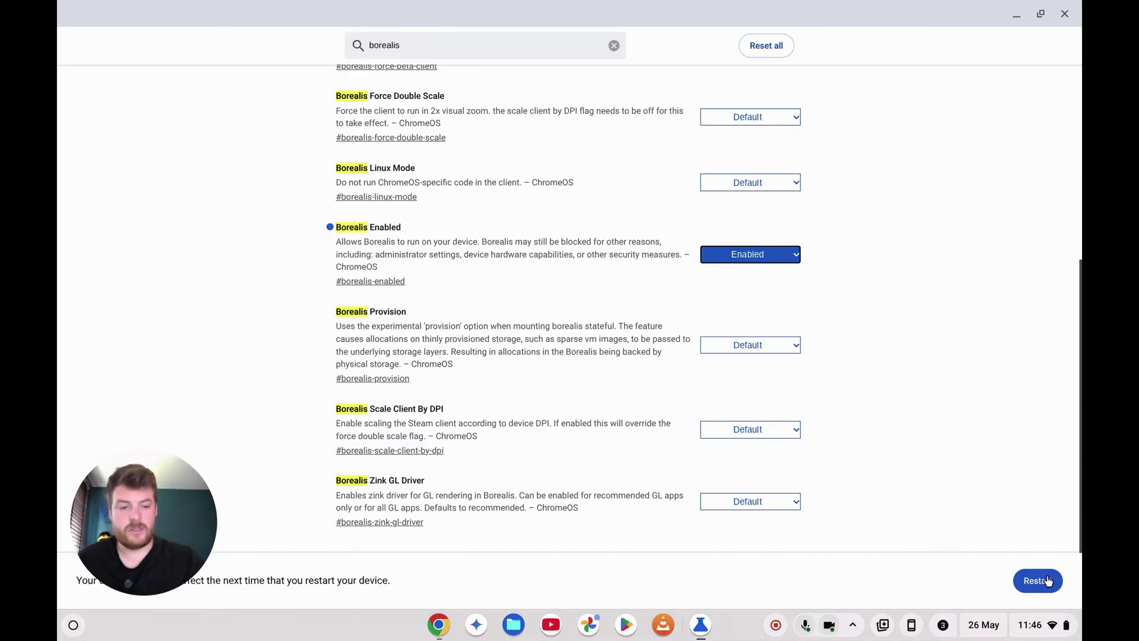
pyautogui.click(1047, 580)
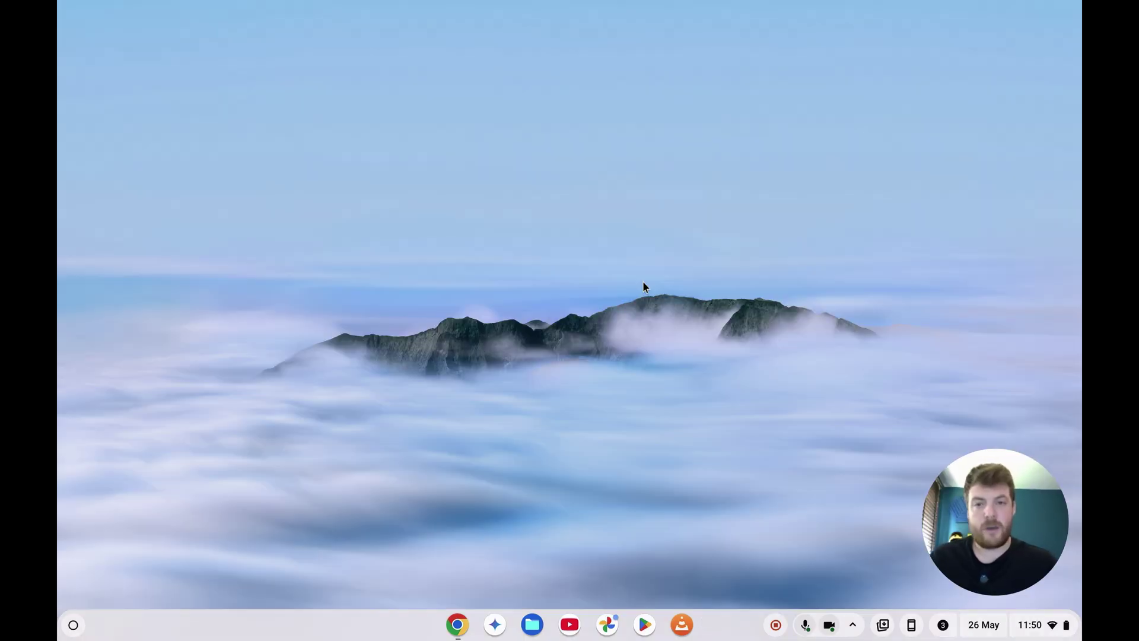
# Search the launcher for 'steam', close the results, then bring up the crosh shell with Ctrl+Alt+T
pyautogui.click(77, 625)
pyautogui.write('steam')
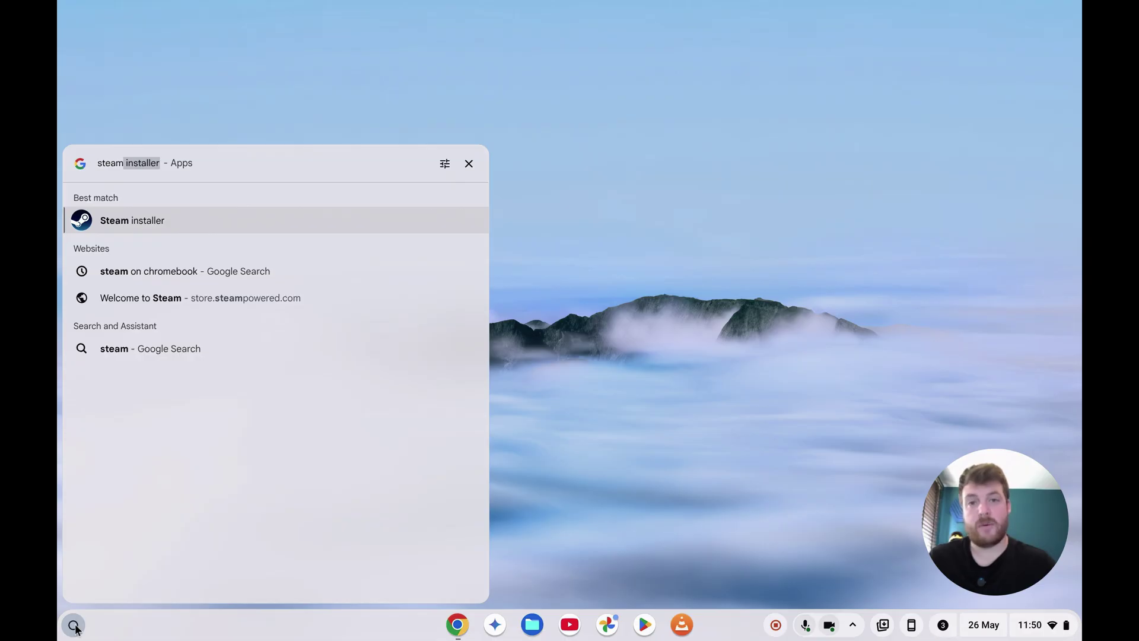
pyautogui.click(722, 264)
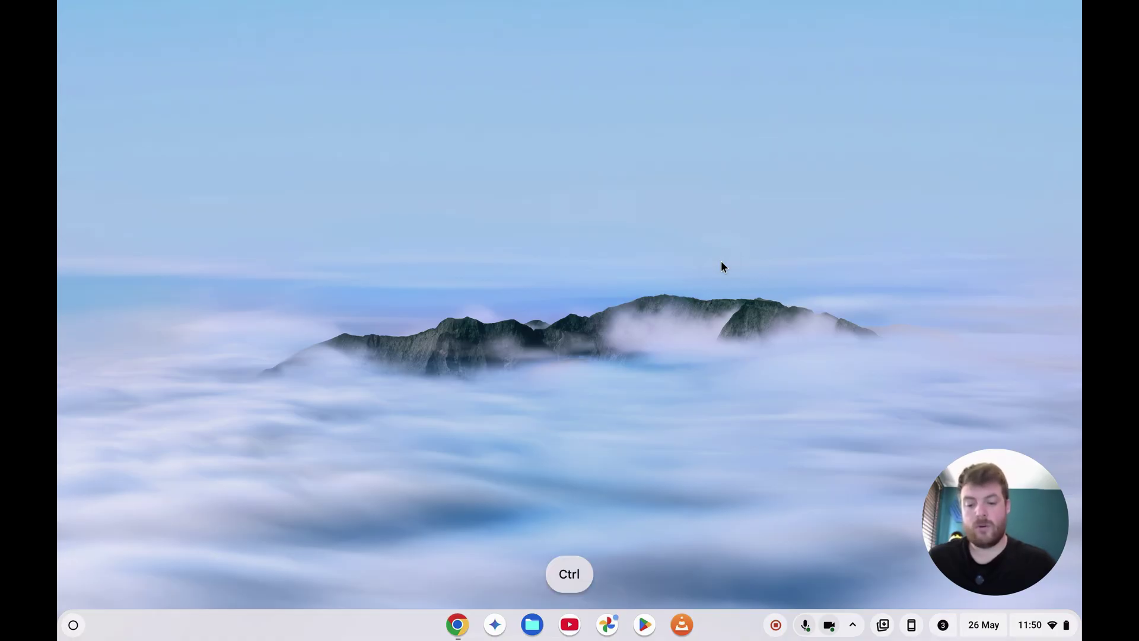
pyautogui.hotkey('ctrl', 'alt', 't')
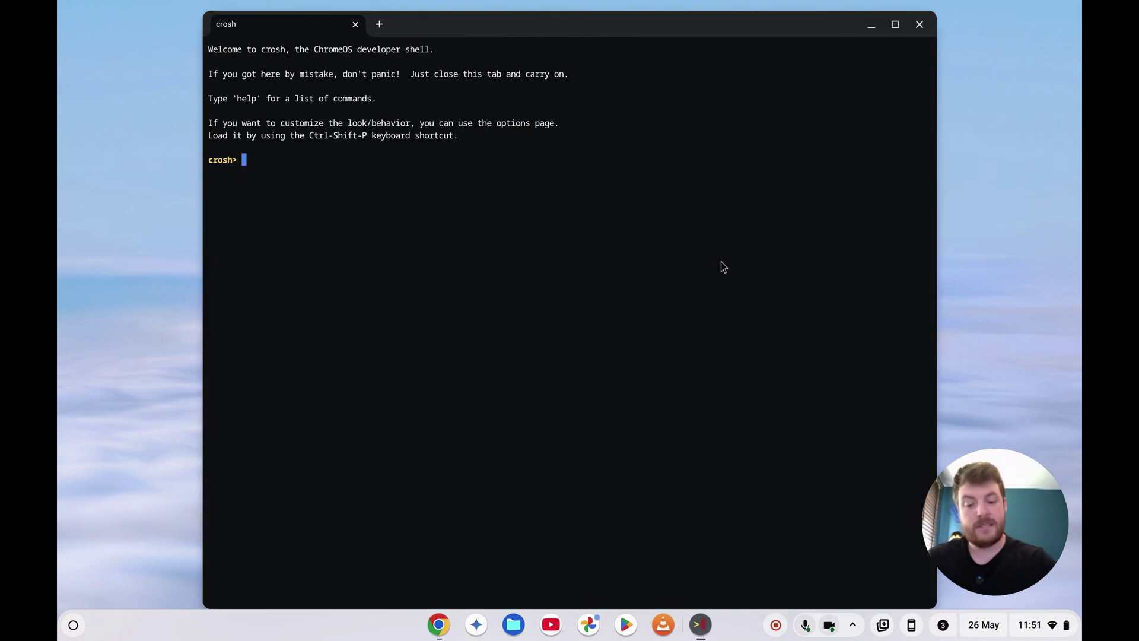
# Run insert_coin in crosh to launch the Steam for Chromebook installer
pyautogui.write('insert_')
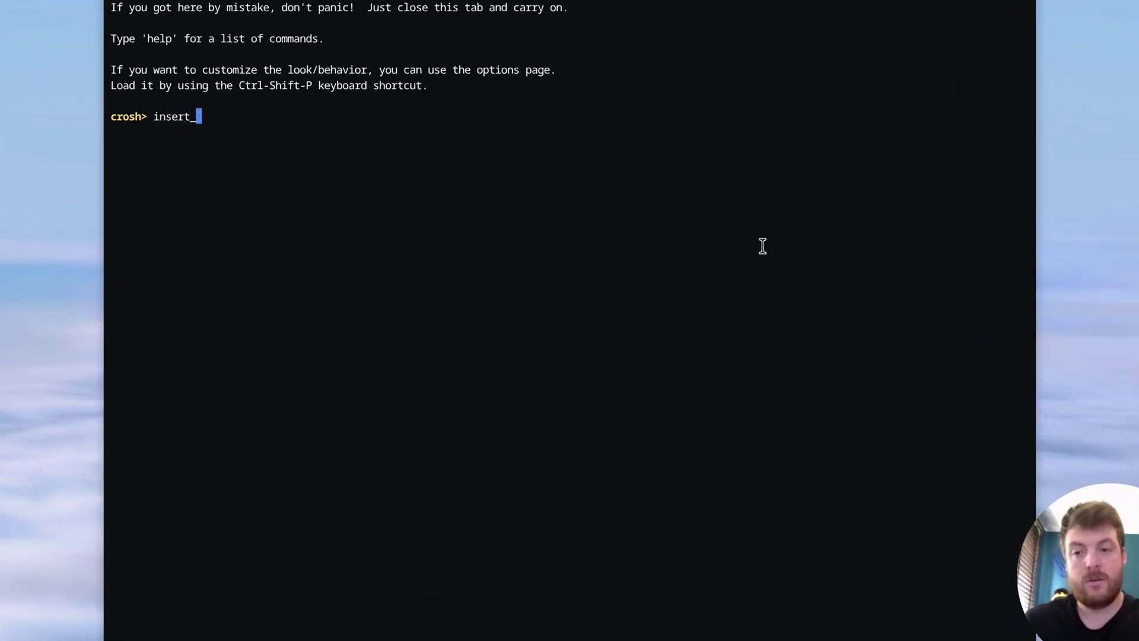
pyautogui.write('coin')
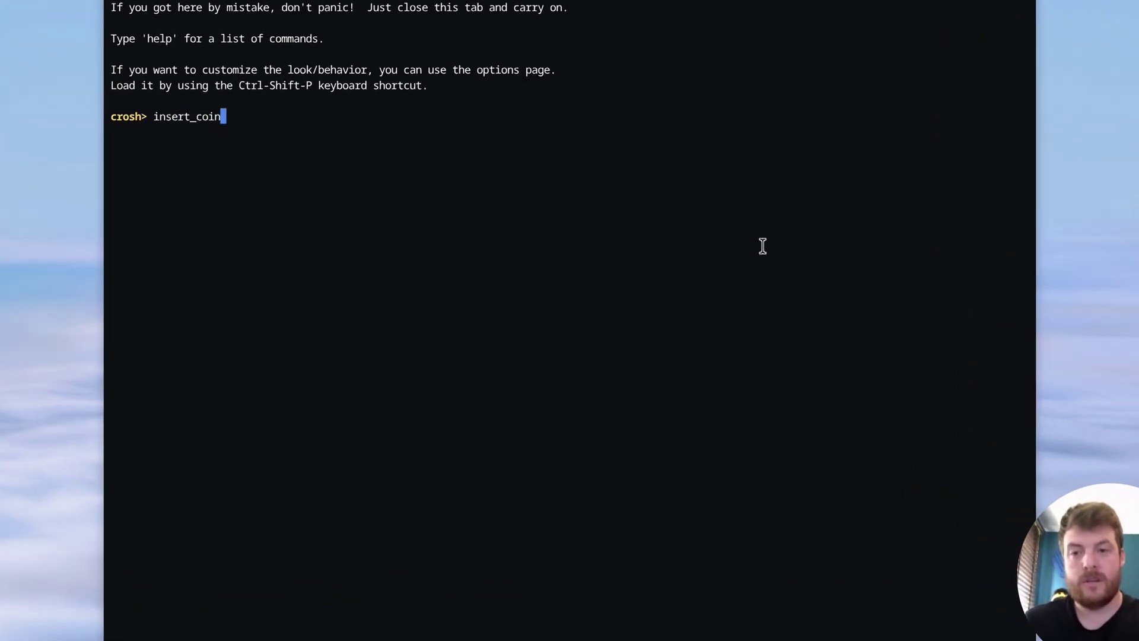
pyautogui.press('Return')
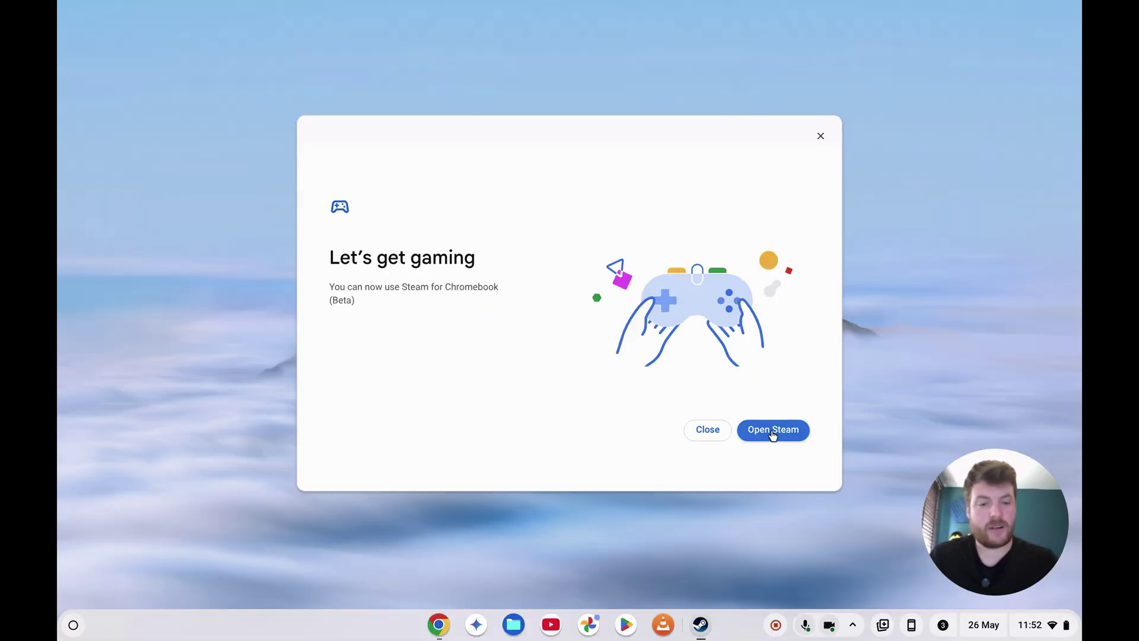
# Choose Open Steam in the Let's get gaming dialog and let first-time setup finish
pyautogui.click(774, 431)
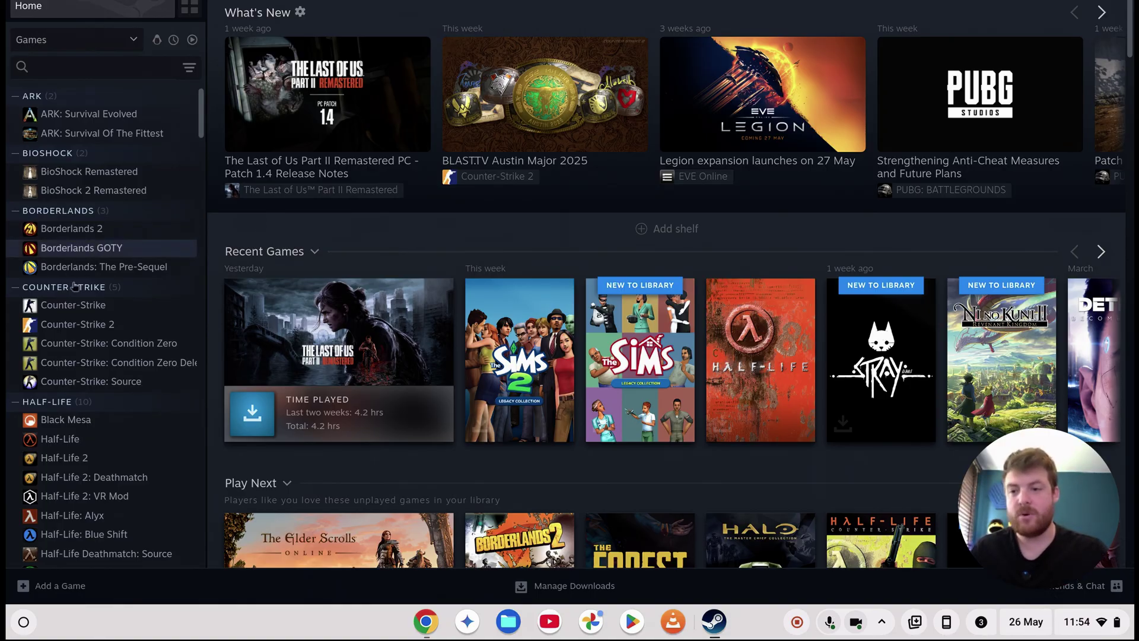
# Install Half-Life 2 from the library to /mnt/stateful
pyautogui.scroll(-5, 90, 433)
pyautogui.scroll(6, 90, 435)
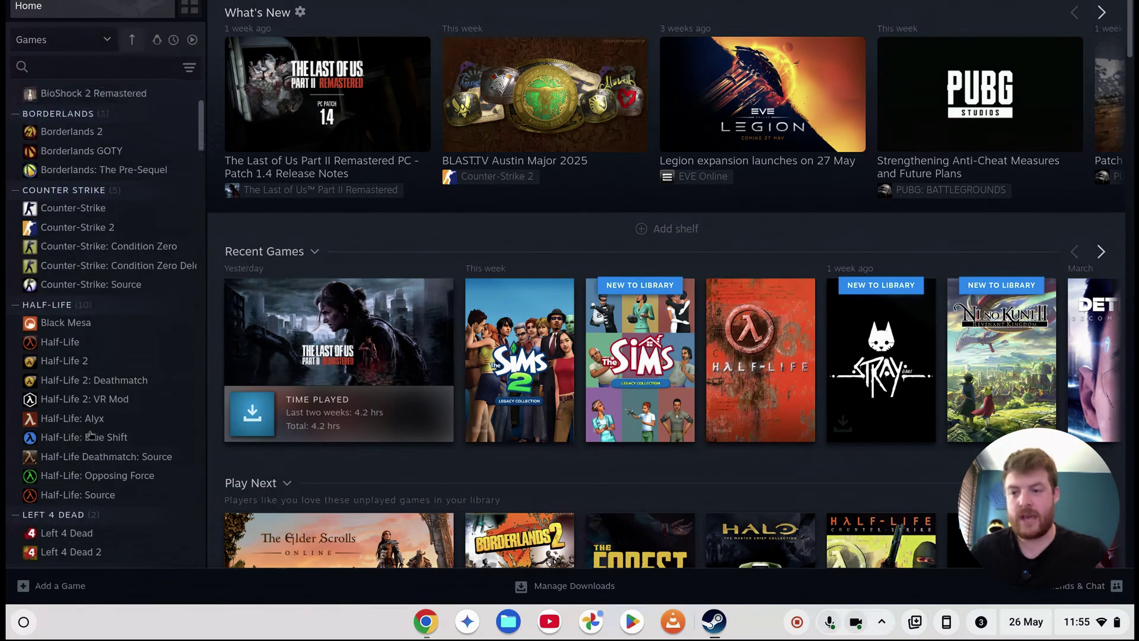
pyautogui.scroll(-2, 90, 436)
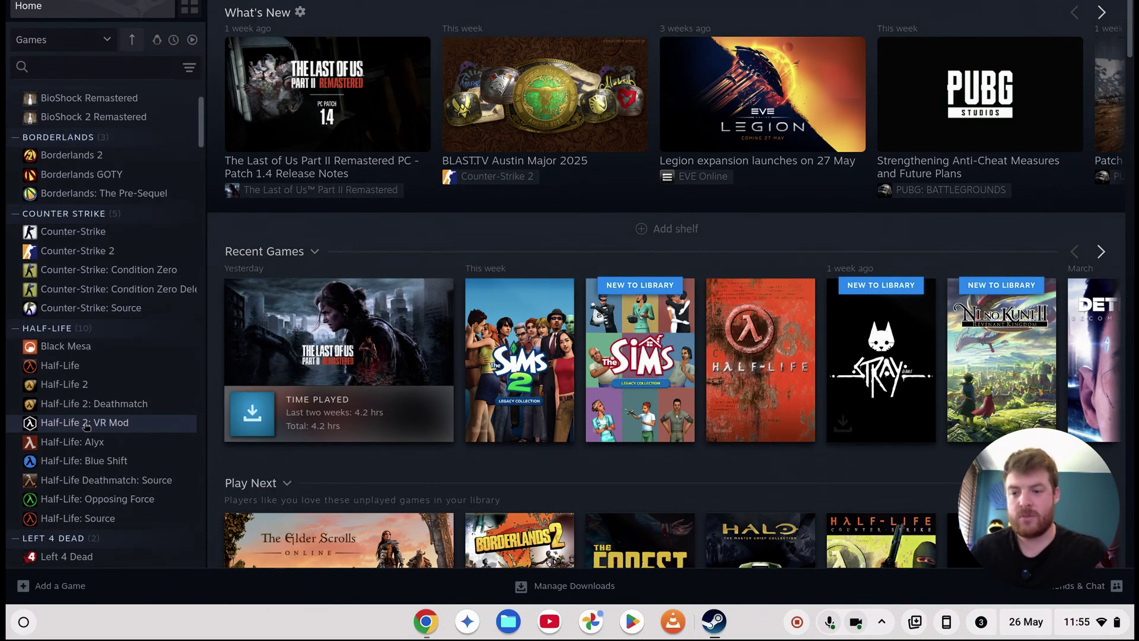
pyautogui.click(94, 388)
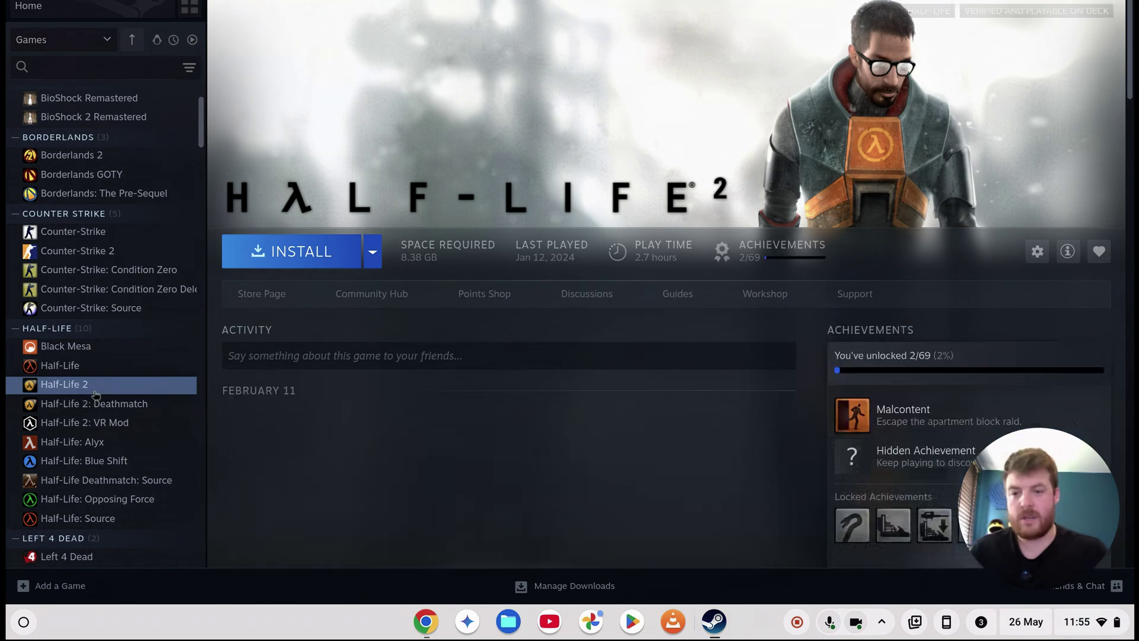
pyautogui.click(336, 266)
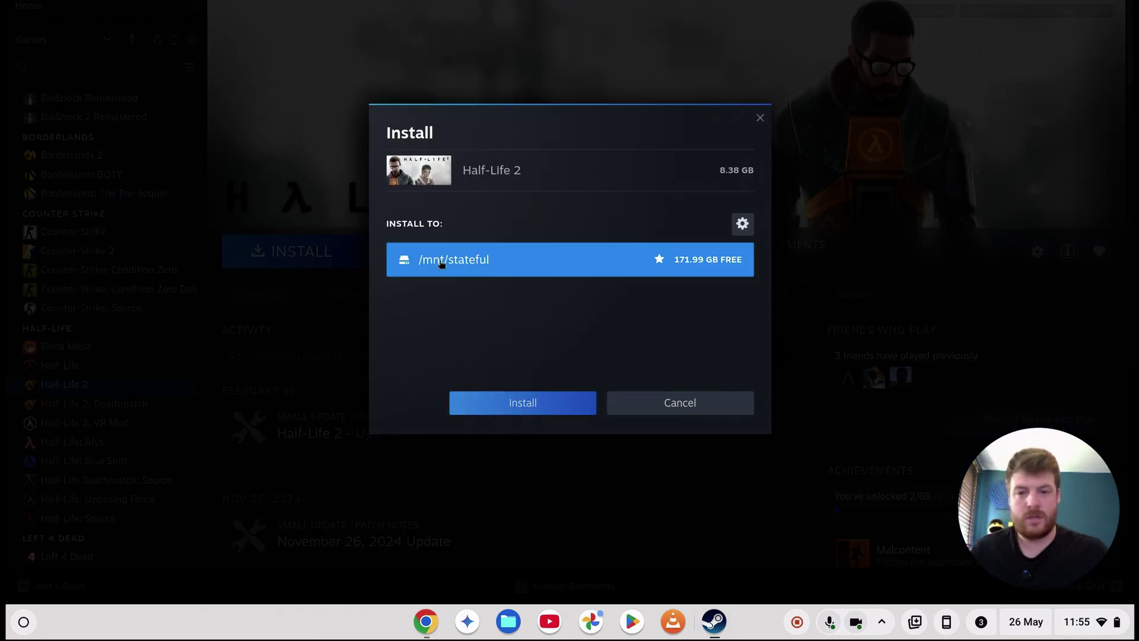
pyautogui.click(521, 408)
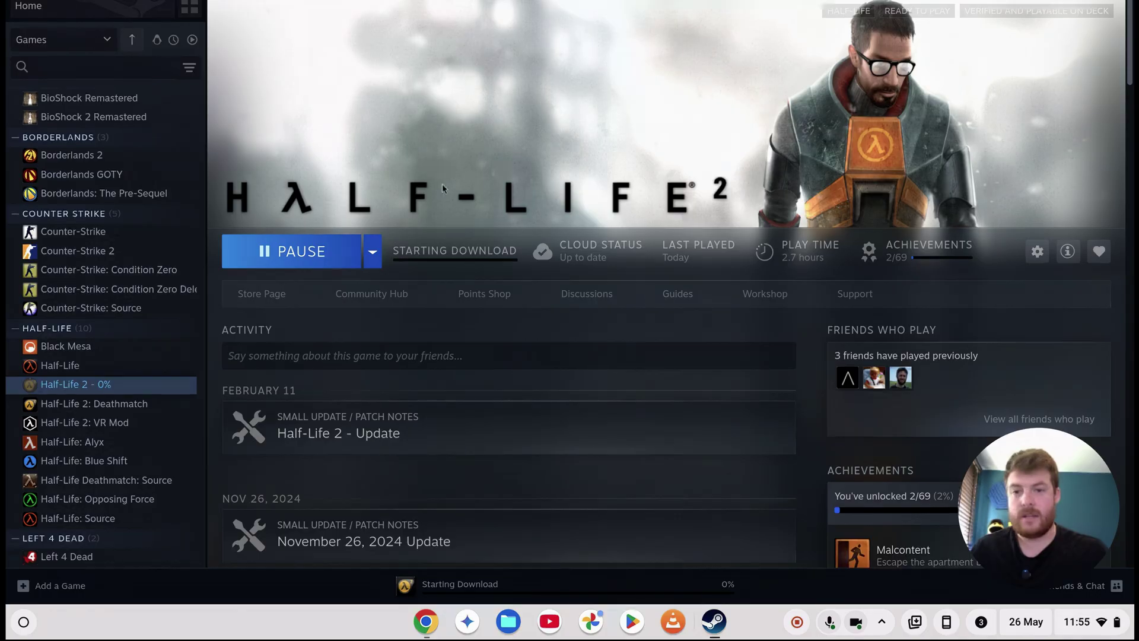
# Show the Downloads page to follow Half-Life 2's download progress
pyautogui.moveTo(571, 264)
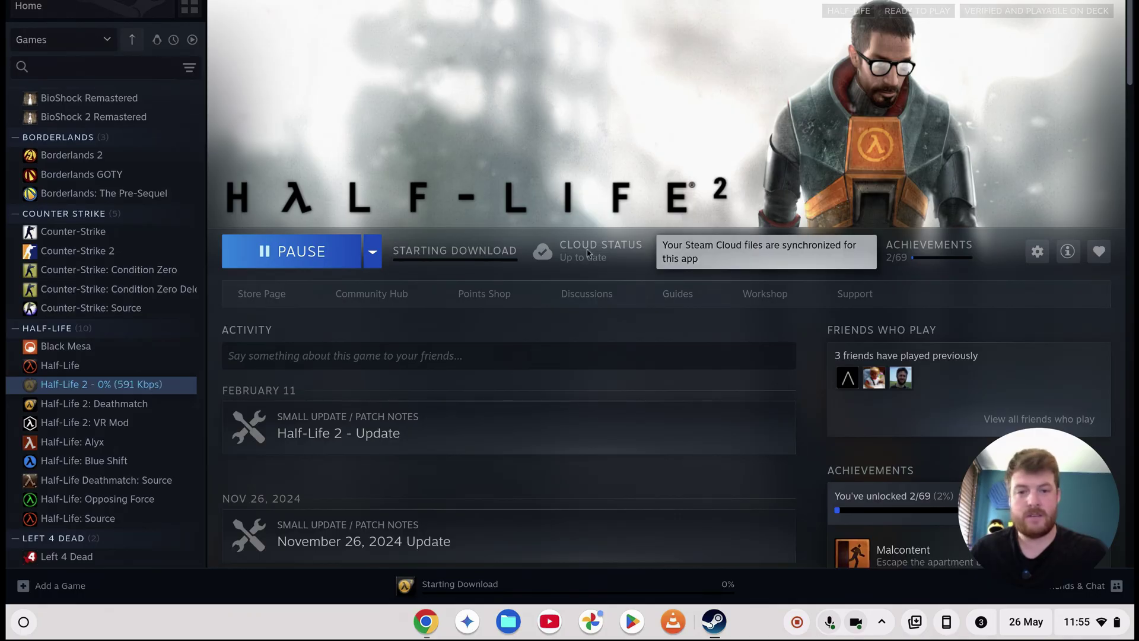
pyautogui.moveTo(148, 2)
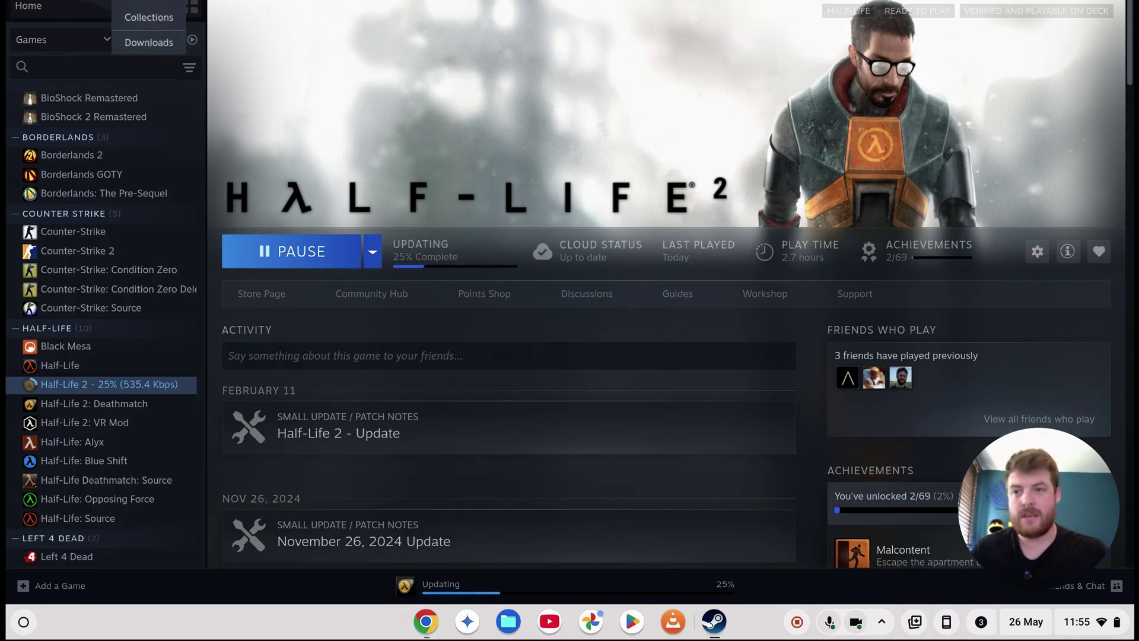
pyautogui.click(156, 43)
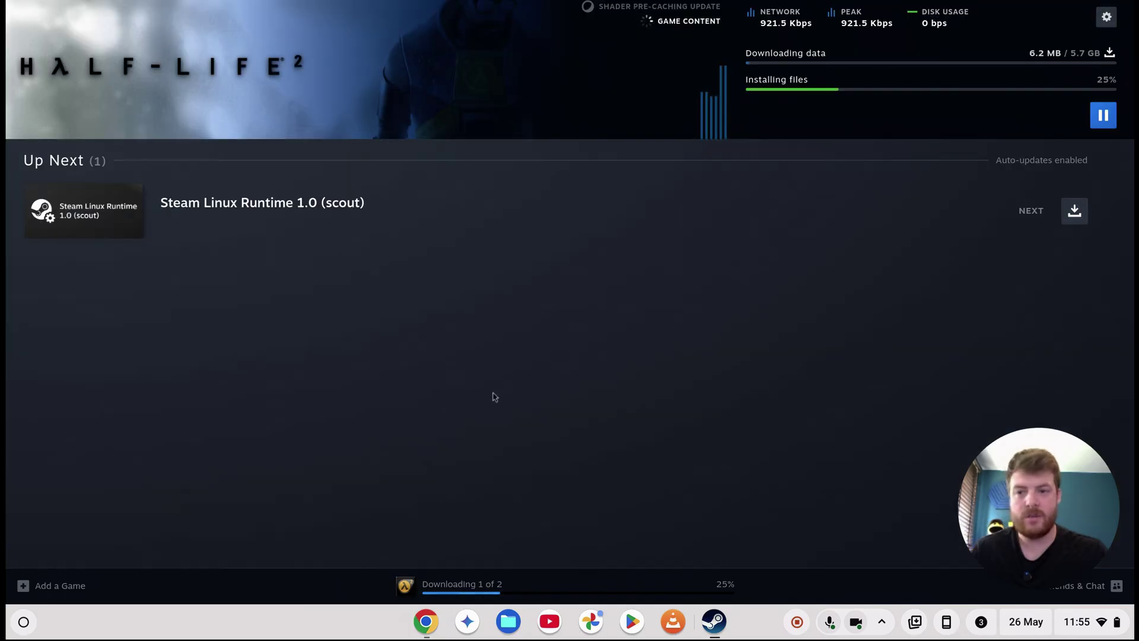